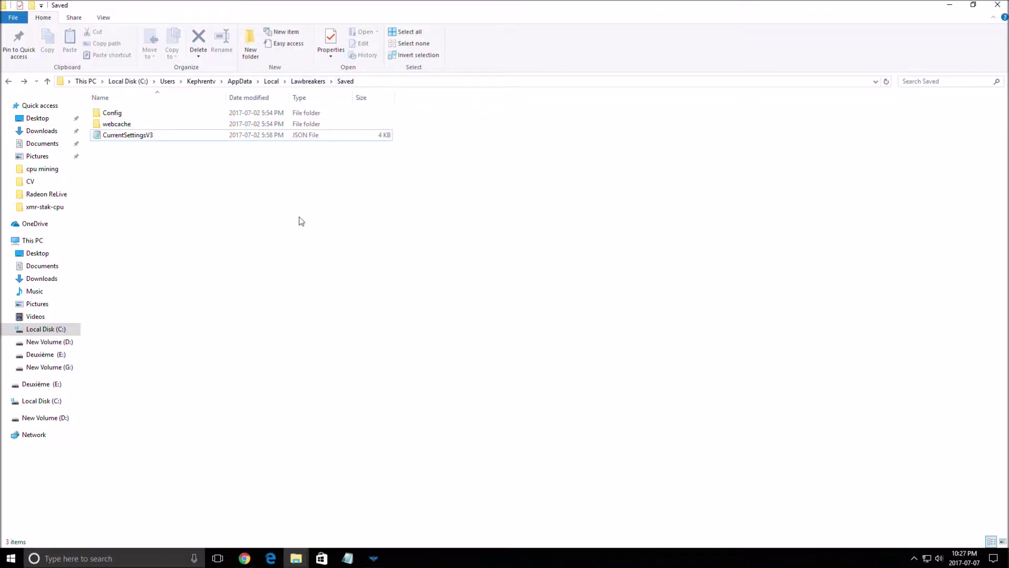
# Open the CurrentSettingsV3 file and look through its game and video quality settings, closing it when done.
pyautogui.click(153, 138)
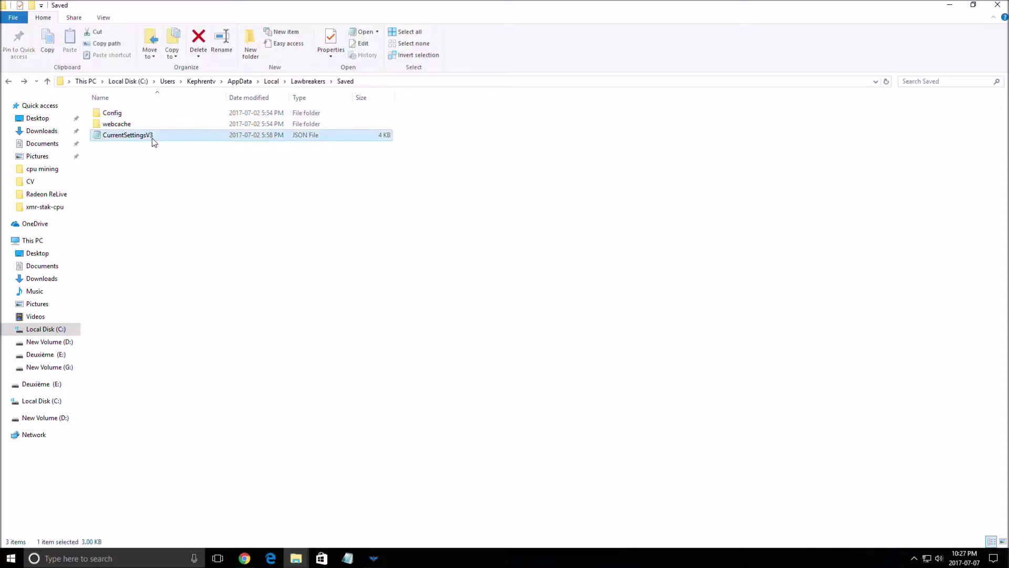
pyautogui.doubleClick(153, 138)
pyautogui.moveTo(513, 131); pyautogui.dragTo(480, 92)
pyautogui.scroll(-15, 483, 243)
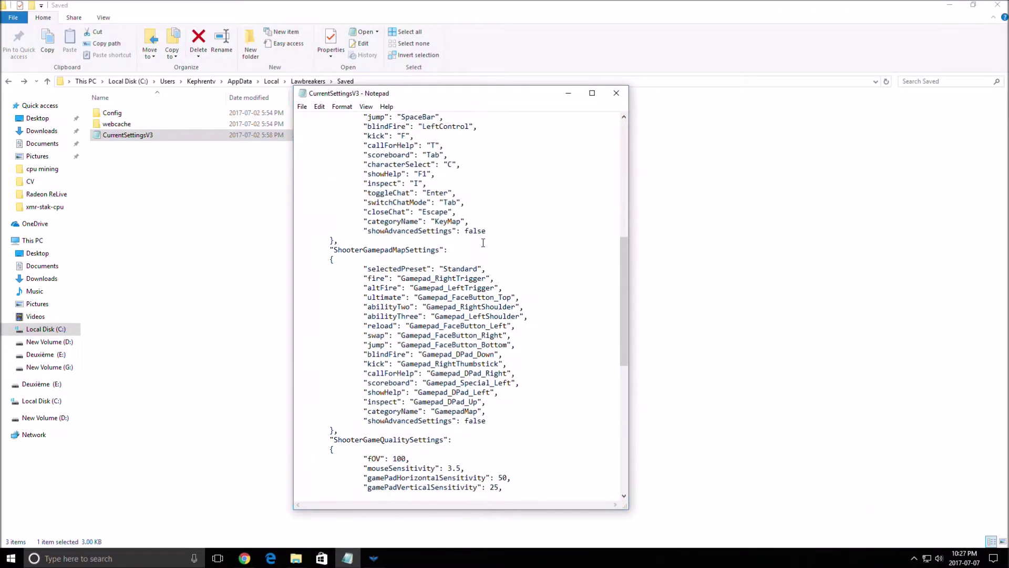
pyautogui.scroll(-13, 483, 243)
pyautogui.scroll(1, 462, 247)
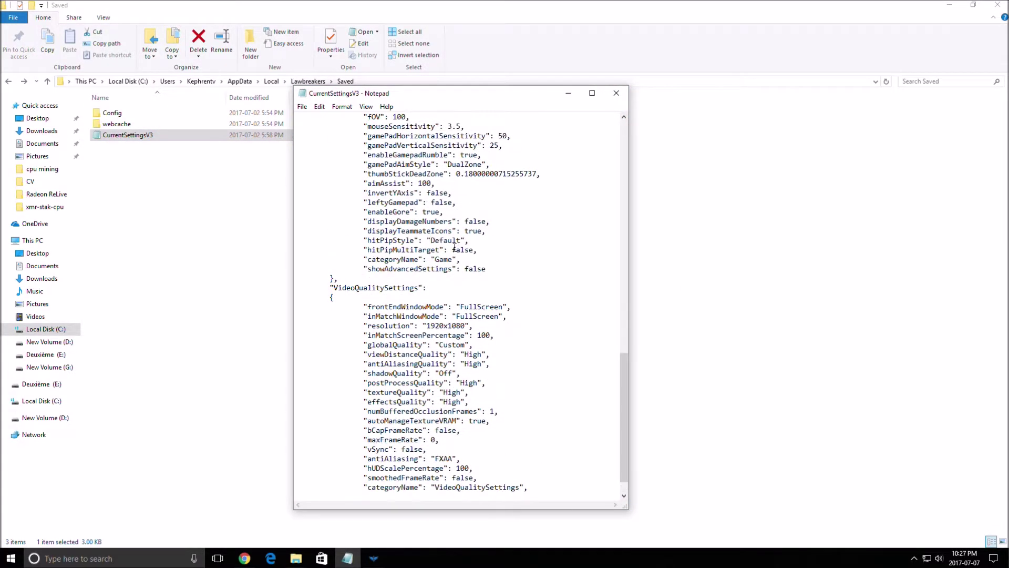
pyautogui.scroll(5, 452, 258)
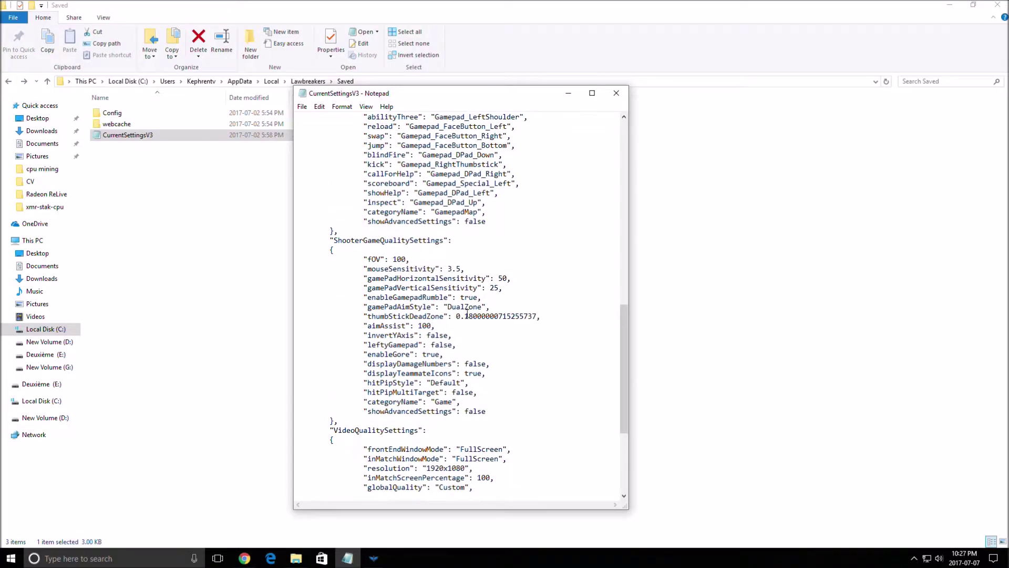
pyautogui.scroll(-6, 444, 305)
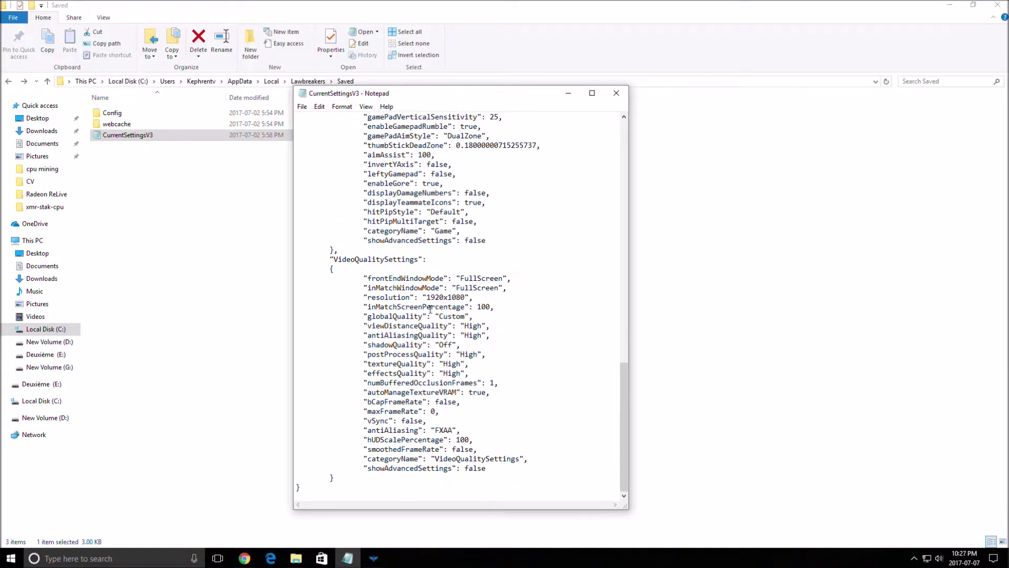
pyautogui.doubleClick(473, 326)
pyautogui.scroll(13, 481, 345)
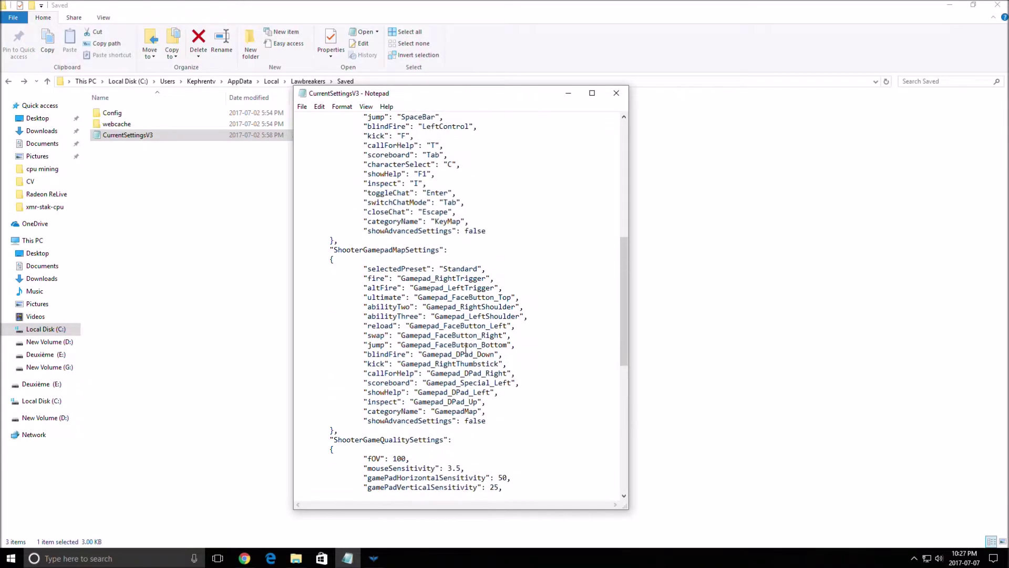
pyautogui.scroll(12, 465, 348)
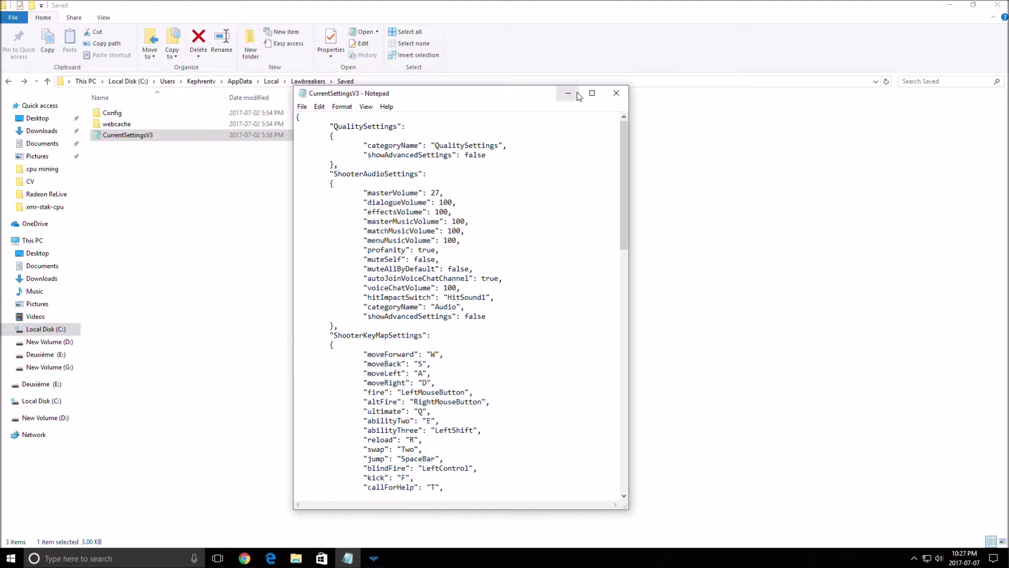
pyautogui.click(611, 93)
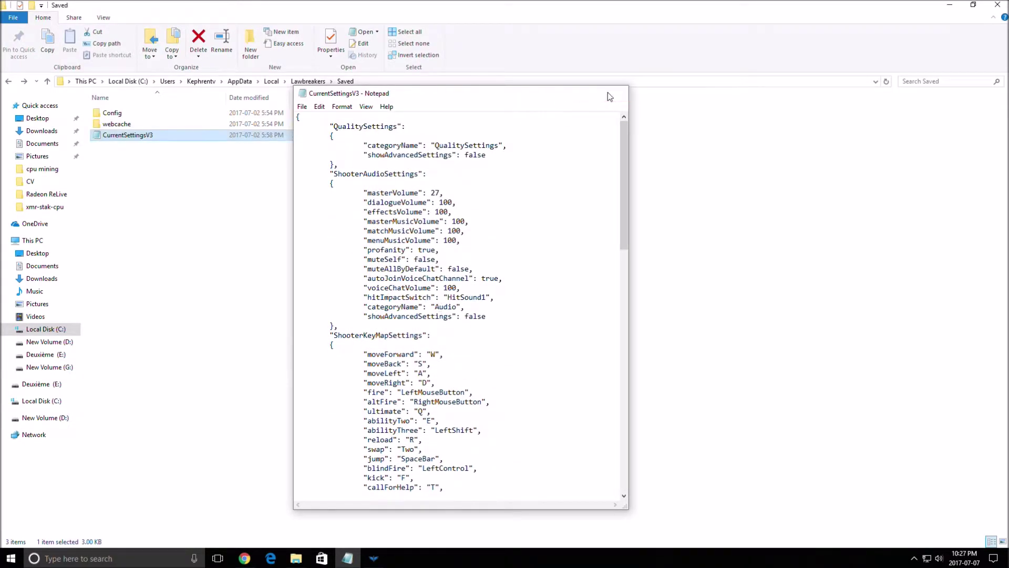
# Open the GameUserSettings file from the Config > WindowsClient folder in a maximized window.
pyautogui.doubleClick(118, 113)
pyautogui.doubleClick(124, 114)
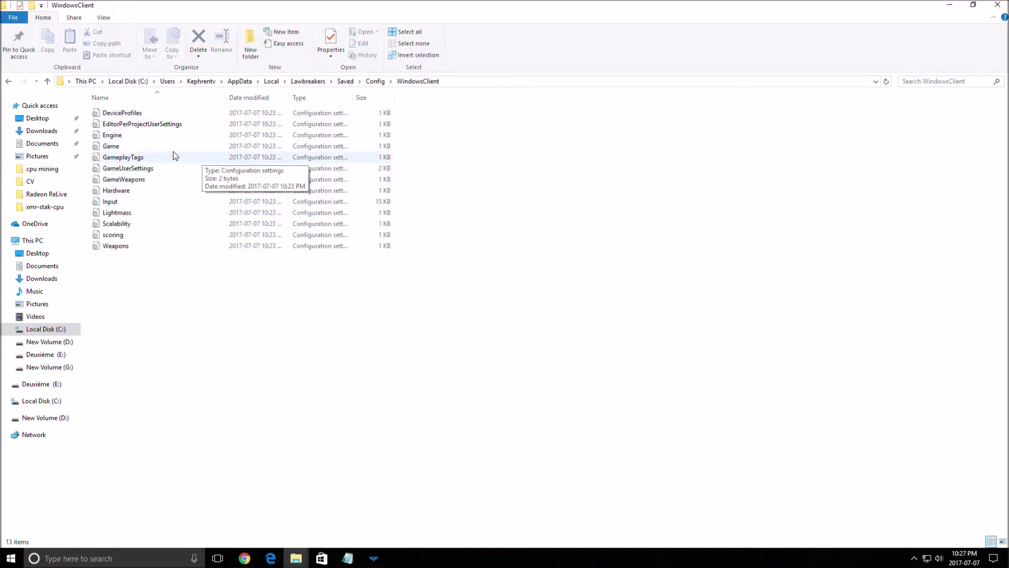
pyautogui.doubleClick(158, 169)
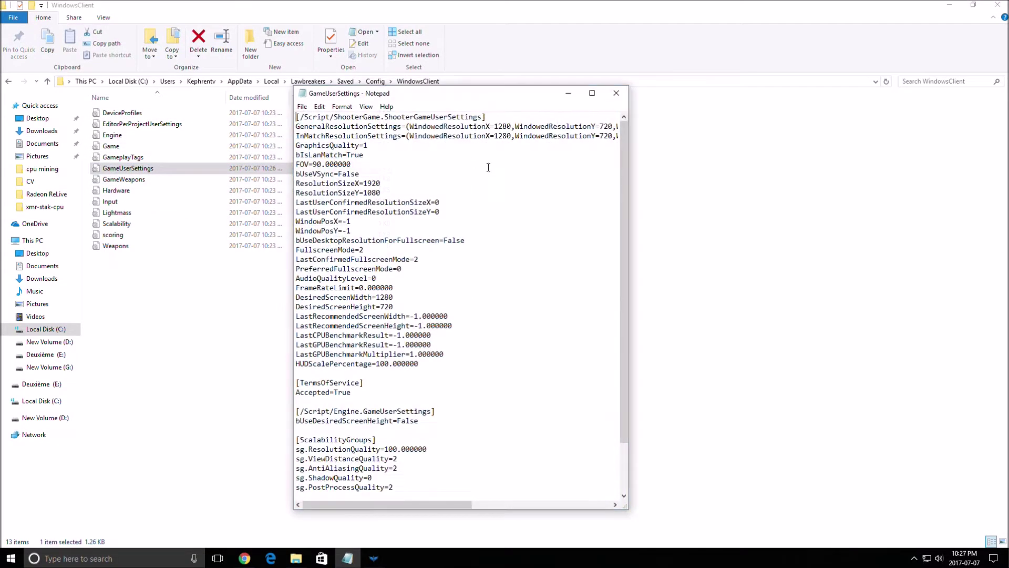
pyautogui.click(596, 94)
pyautogui.click(404, 252)
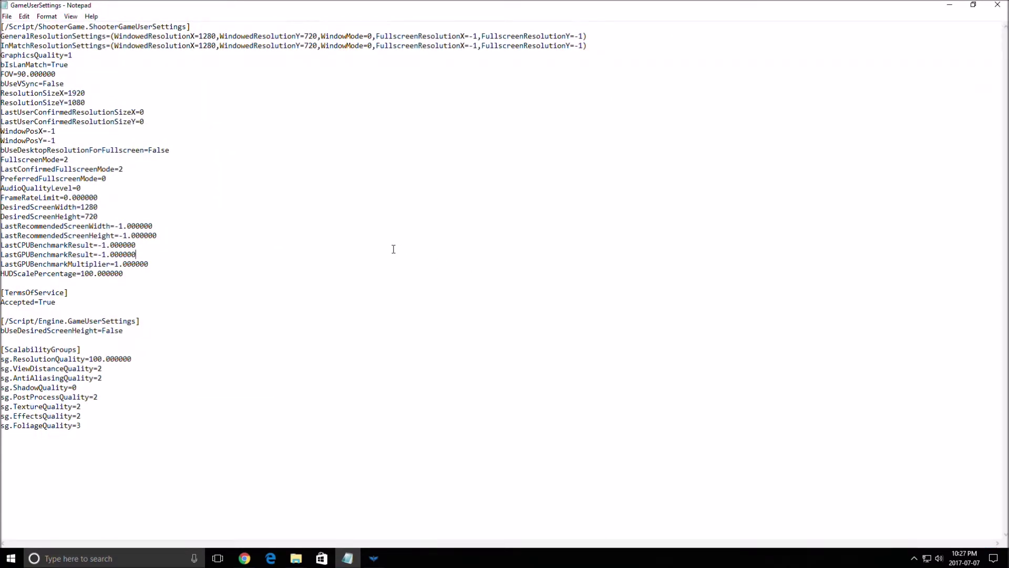
# Examine the ResolutionSizeX and FrameRateLimit entries in the ShooterGameUserSettings section.
pyautogui.click(65, 93)
pyautogui.moveTo(5, 197); pyautogui.dragTo(105, 198)
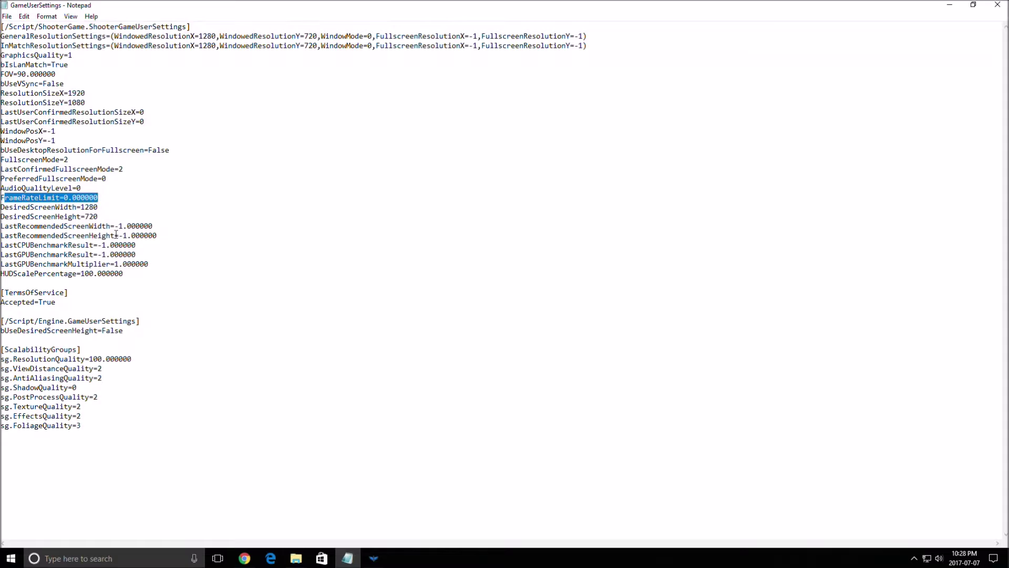
pyautogui.click(219, 216)
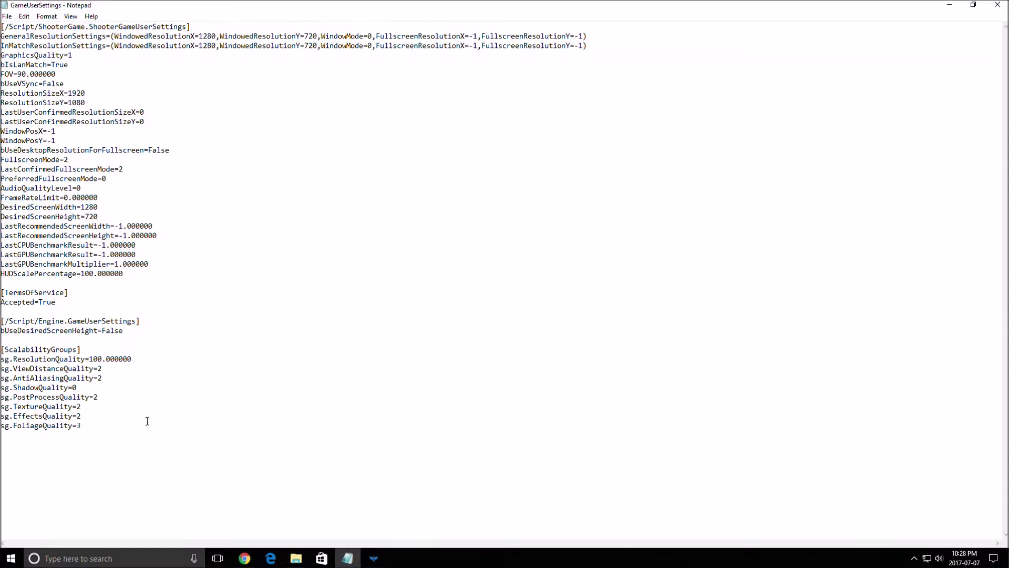
# Examine the quality entries in the ScalabilityGroups section, particularly the shadow, effects and foliage lines.
pyautogui.moveTo(134, 429); pyautogui.dragTo(1, 349)
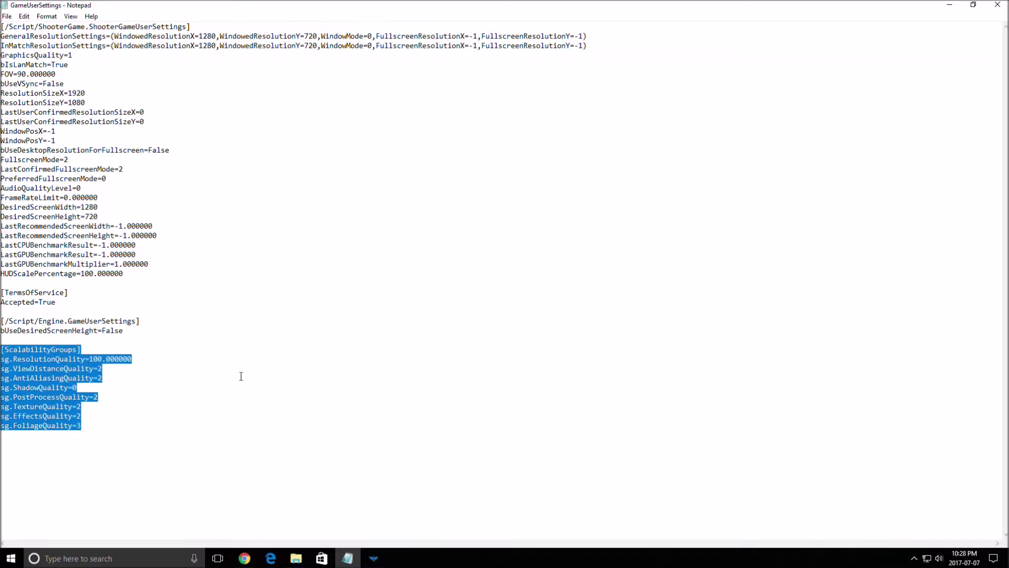
pyautogui.click(174, 410)
pyautogui.moveTo(4, 388)
pyautogui.mouseDown()
pyautogui.moveTo(98, 391)
pyautogui.moveTo(2, 378)
pyautogui.mouseUp()
pyautogui.click(189, 403)
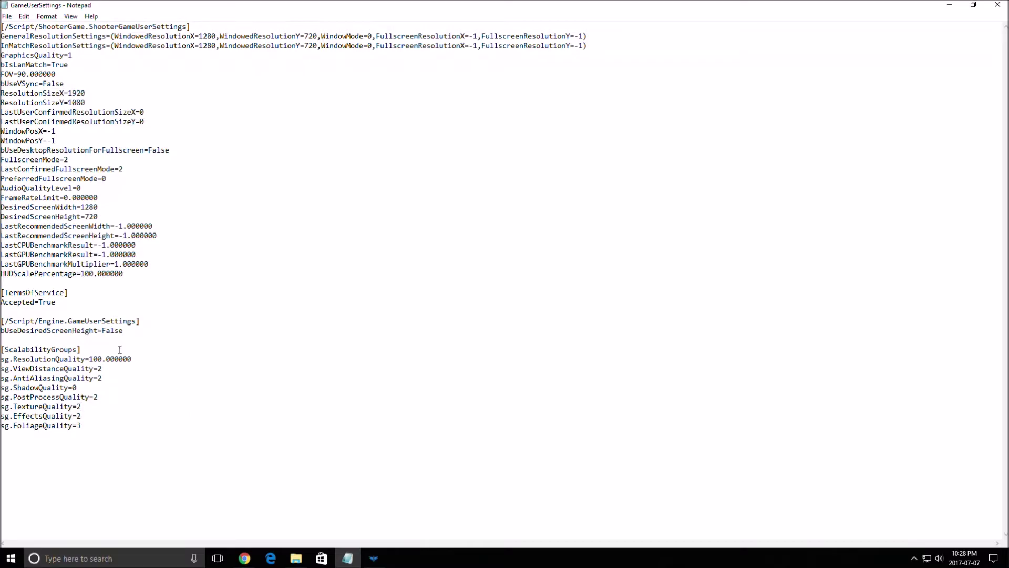
pyautogui.doubleClick(25, 388)
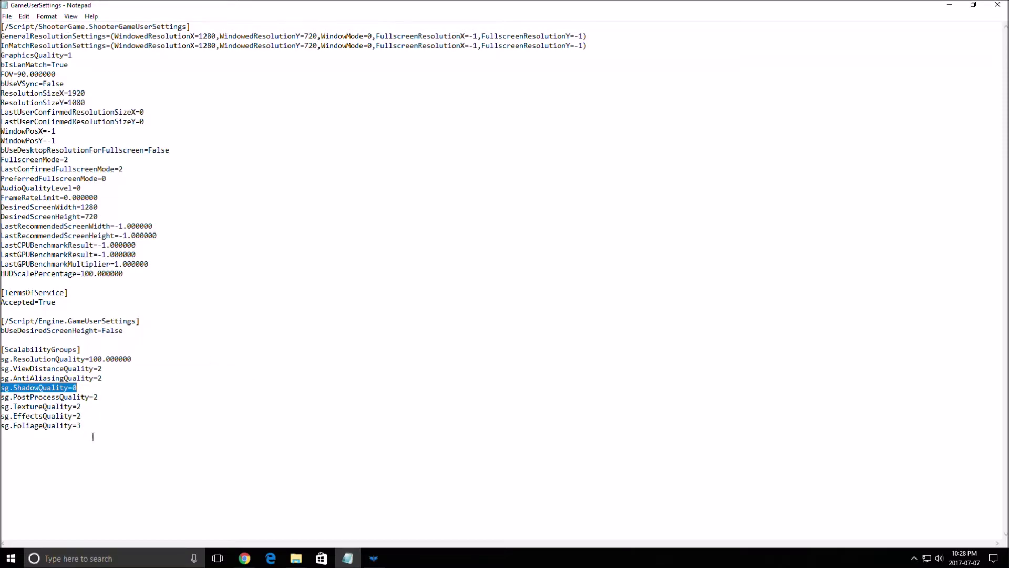
pyautogui.moveTo(1, 416); pyautogui.dragTo(82, 416)
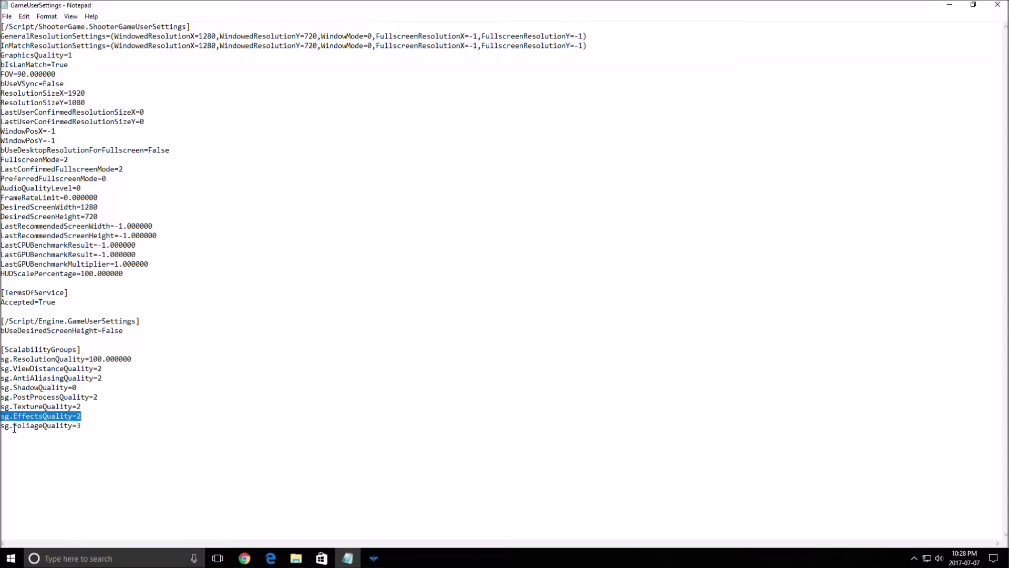
pyautogui.moveTo(5, 427)
pyautogui.mouseDown()
pyautogui.moveTo(95, 428)
pyautogui.moveTo(1, 414)
pyautogui.mouseUp()
pyautogui.click(97, 427)
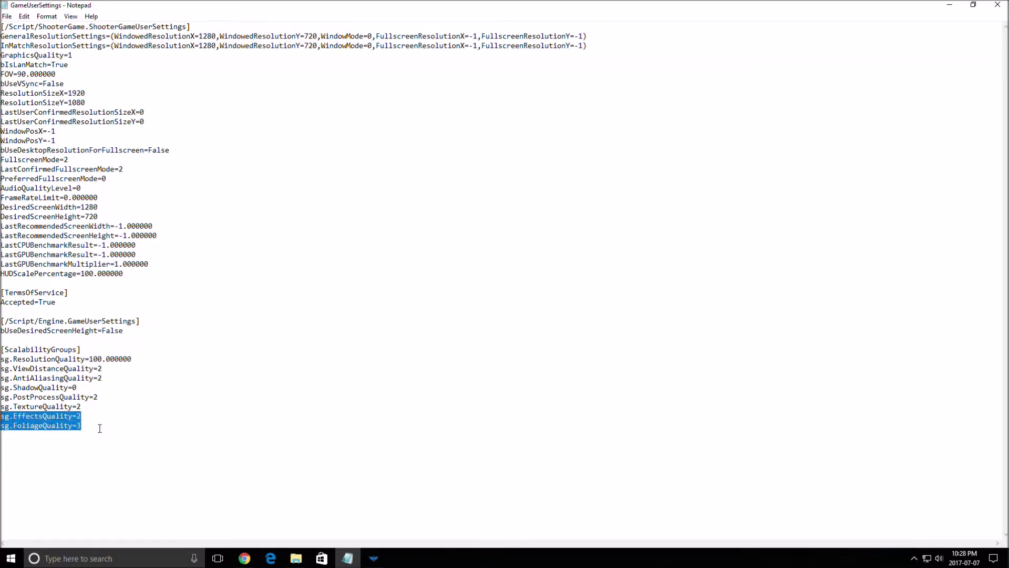
pyautogui.click(102, 446)
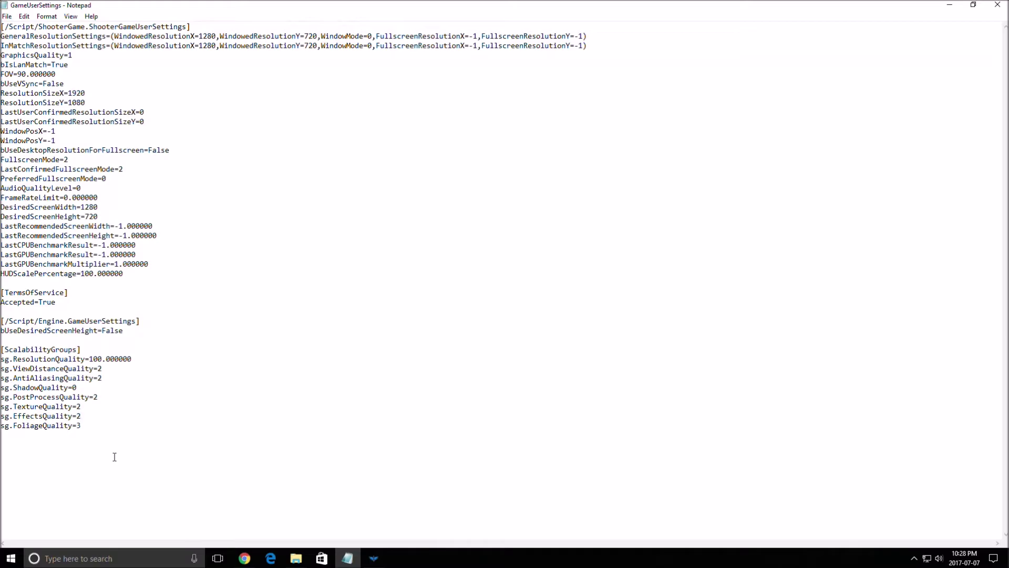
pyautogui.doubleClick(23, 425)
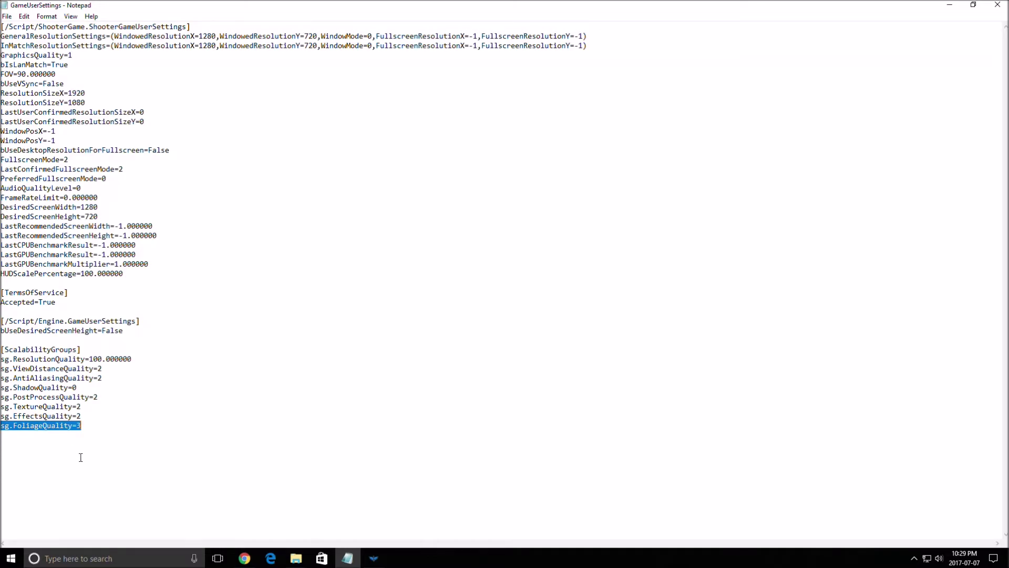
# Try other values such as 1 for sg.AntiAliasingQuality in the ScalabilityGroups section, and return it to 2.
pyautogui.moveTo(13, 378); pyautogui.dragTo(94, 378)
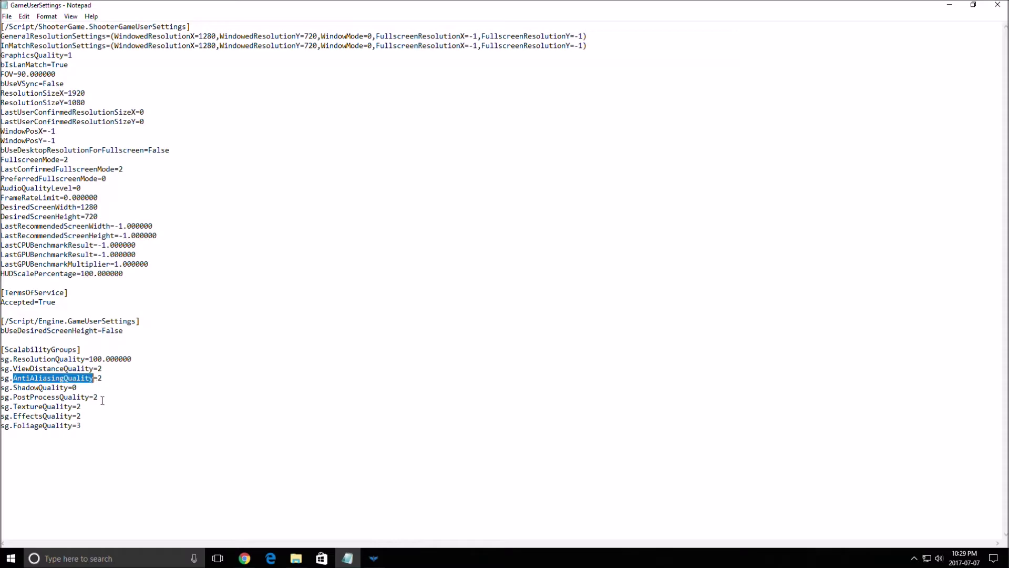
pyautogui.click(105, 378)
pyautogui.press('BackSpace')
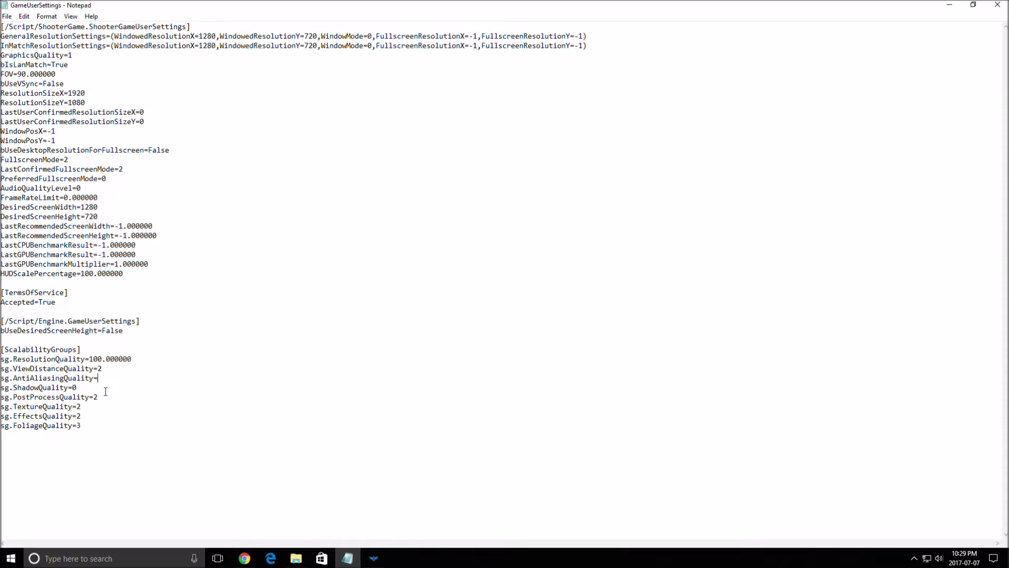
pyautogui.write('1')
pyautogui.press('BackSpace')
pyautogui.write('2')
pyautogui.write('4')
pyautogui.press('BackSpace')
pyautogui.press('Up')
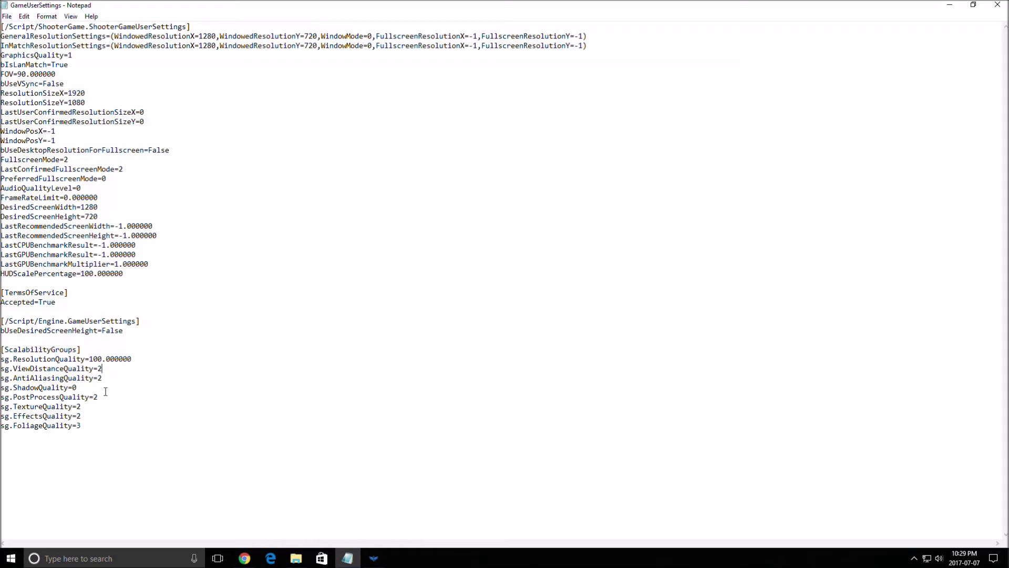